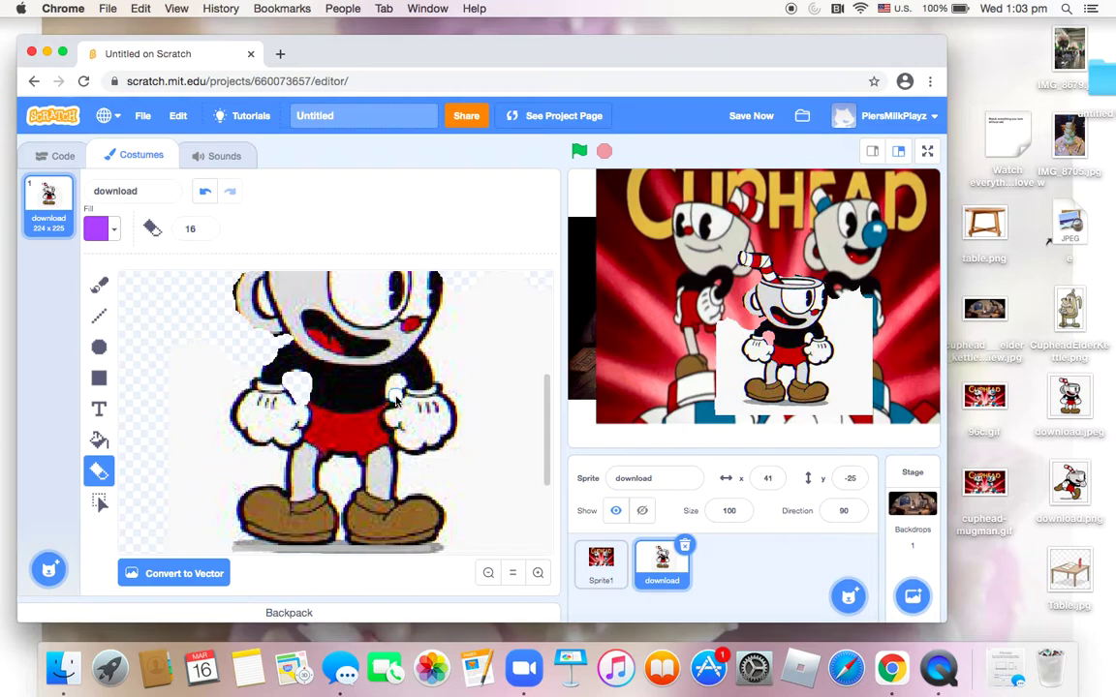
Erase the white gap between the character's arm and torso and part of the background left of the body, using eraser size 16.
{"action": "mouse_move", "coordinate": [393, 392]}
{"action": "left_mouse_down"}
{"action": "mouse_move", "coordinate": [394, 404]}
{"action": "mouse_move", "coordinate": [398, 383]}
{"action": "left_mouse_up"}
{"action": "scroll", "coordinate": [397, 384], "scroll_direction": "left", "scroll_amount": 5}
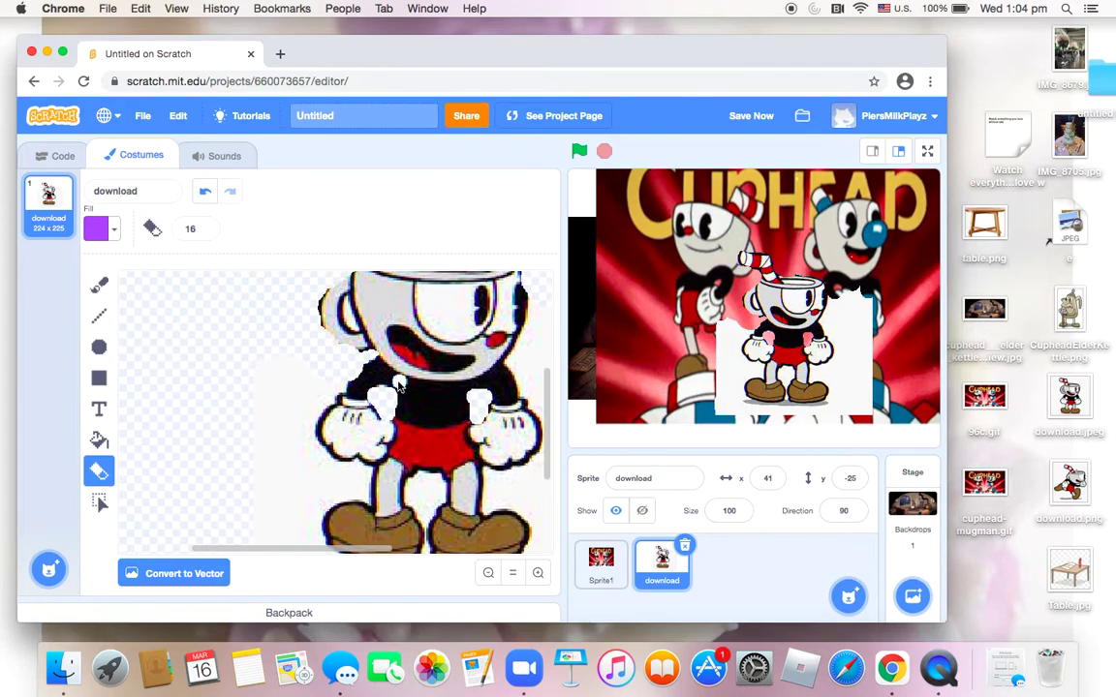
{"action": "left_click_drag", "start_coordinate": [275, 444], "coordinate": [255, 401]}
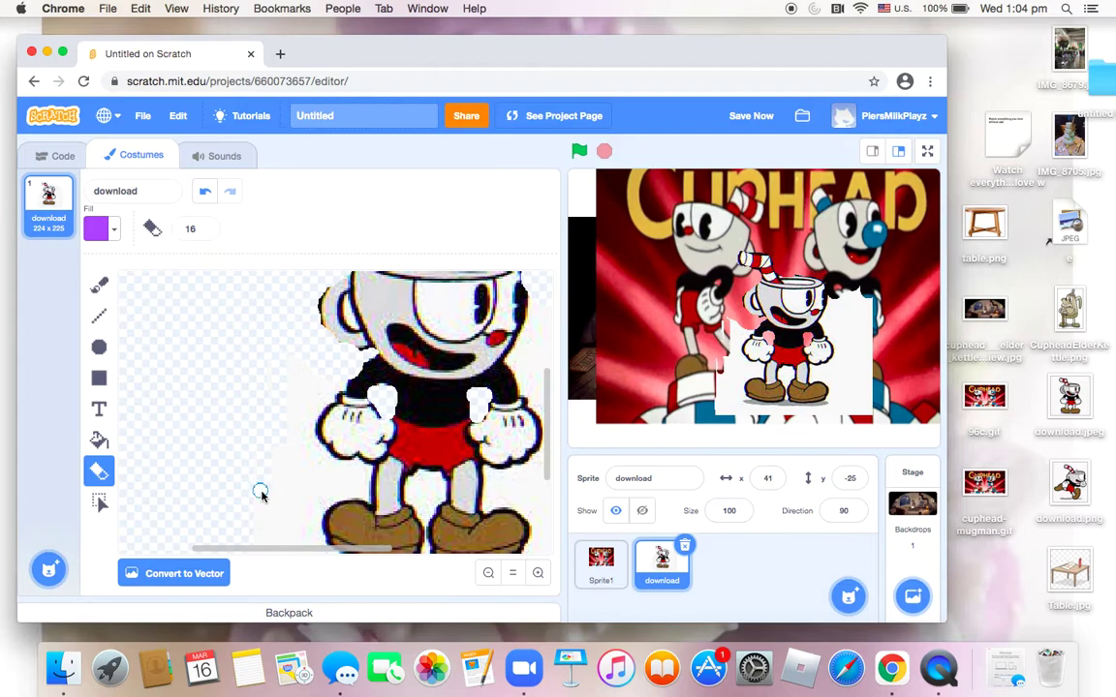
Set the eraser size to 50 and erase the white background along the character's left side, around the glove.
{"action": "mouse_move", "coordinate": [201, 233]}
{"action": "left_click", "coordinate": [191, 228]}
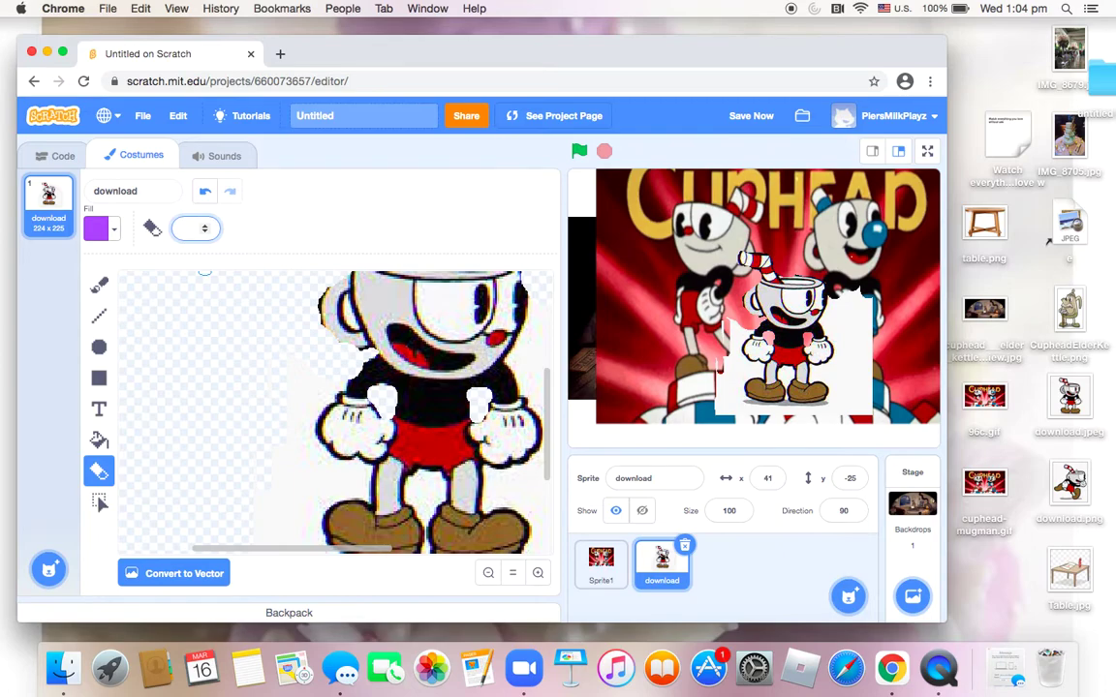
{"action": "key", "text": "Return"}
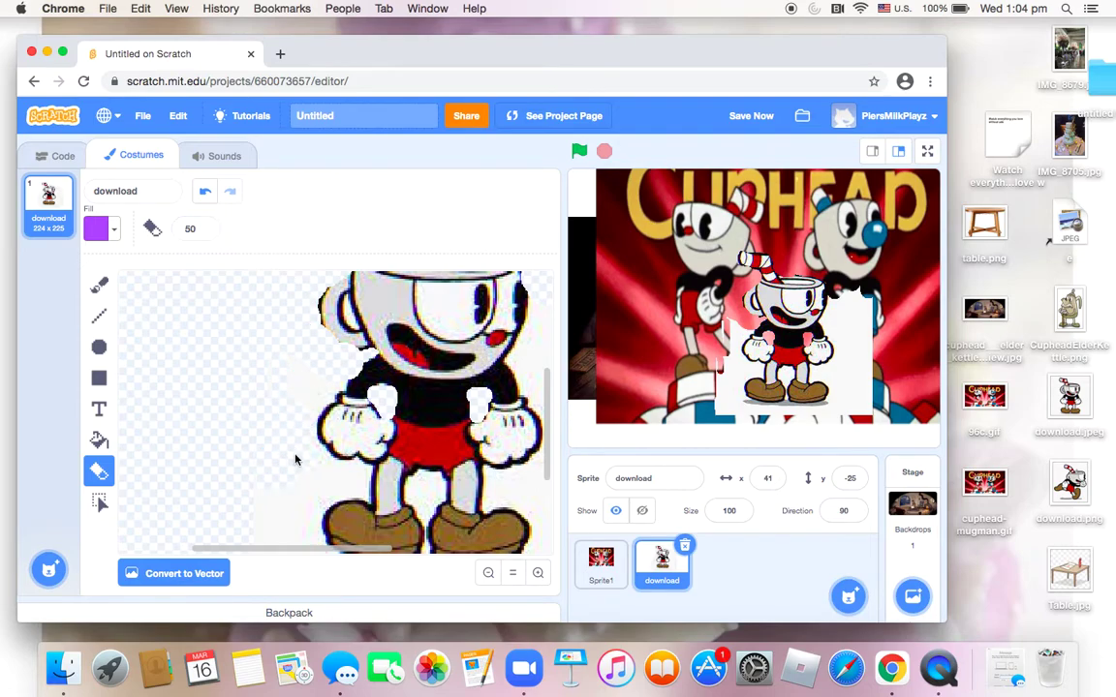
{"action": "left_click_drag", "start_coordinate": [313, 388], "coordinate": [306, 381]}
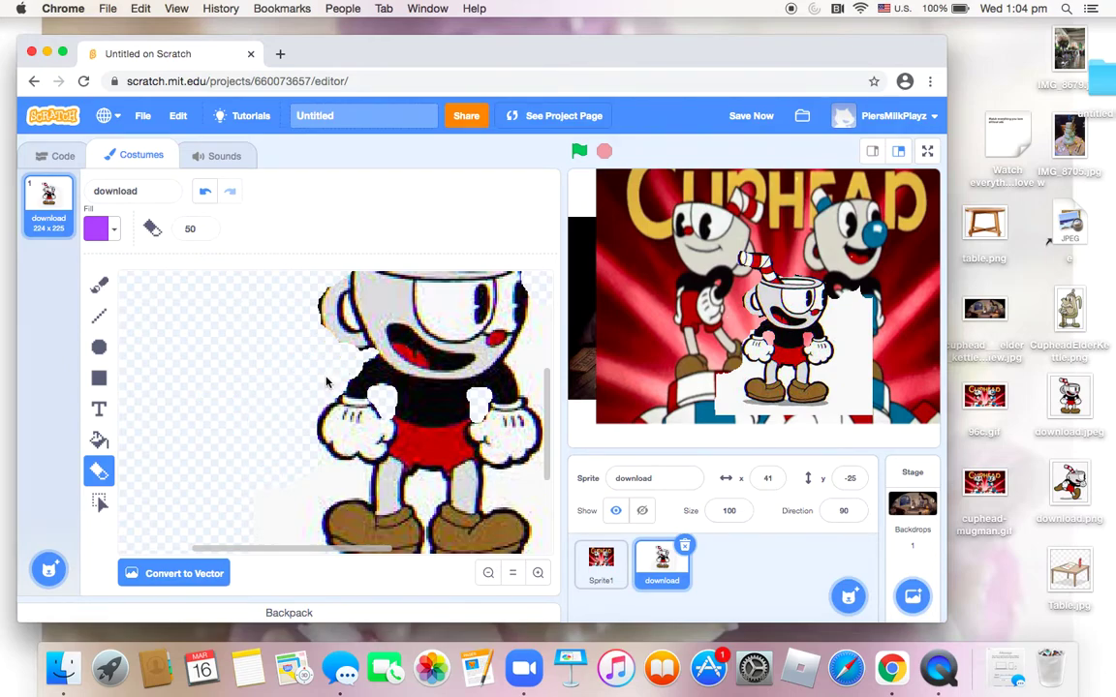
{"action": "mouse_move", "coordinate": [311, 401]}
{"action": "left_mouse_down"}
{"action": "mouse_move", "coordinate": [301, 440]}
{"action": "mouse_move", "coordinate": [317, 462]}
{"action": "left_mouse_up"}
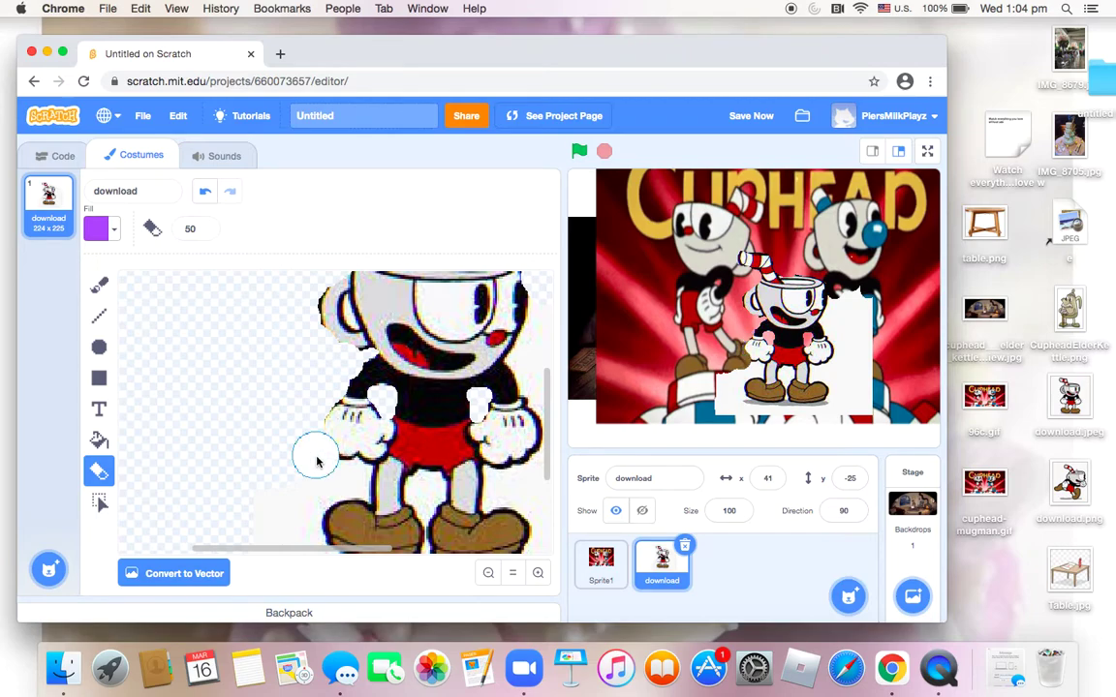
Erase the shadow and white background beneath the shoes and the white gap between the character's legs.
{"action": "scroll", "coordinate": [317, 462], "scroll_direction": "down", "scroll_amount": 5}
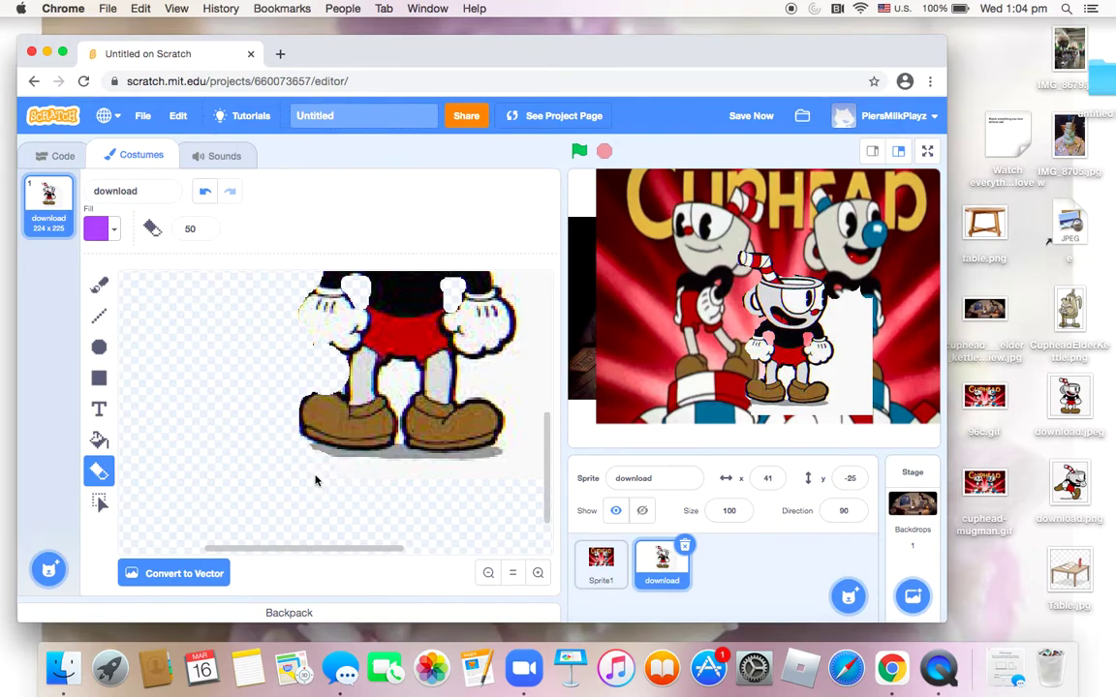
{"action": "left_click_drag", "start_coordinate": [307, 472], "coordinate": [472, 478]}
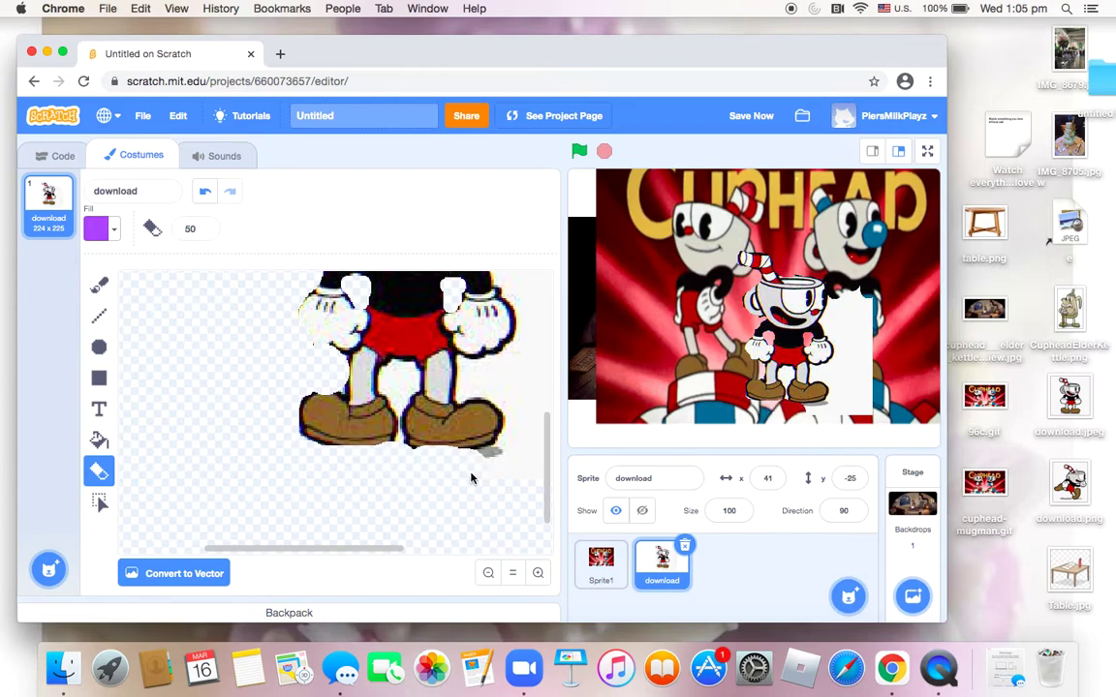
{"action": "scroll", "coordinate": [498, 475], "scroll_direction": "right", "scroll_amount": 5}
{"action": "scroll", "coordinate": [498, 476], "scroll_direction": "up", "scroll_amount": 1}
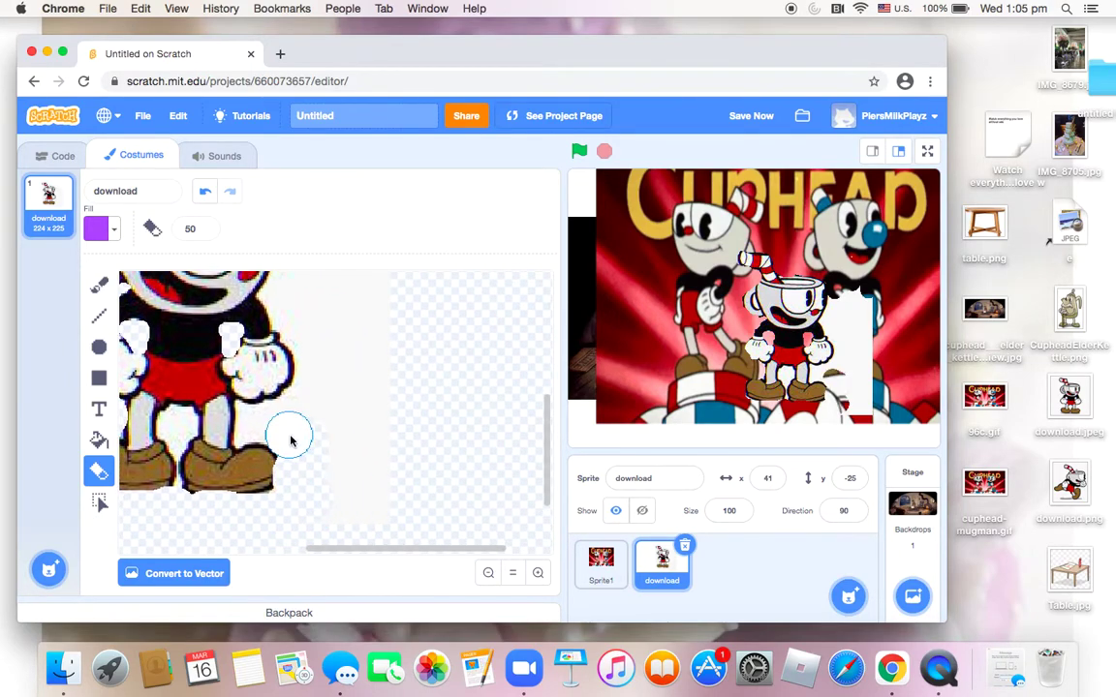
{"action": "left_click", "coordinate": [178, 423]}
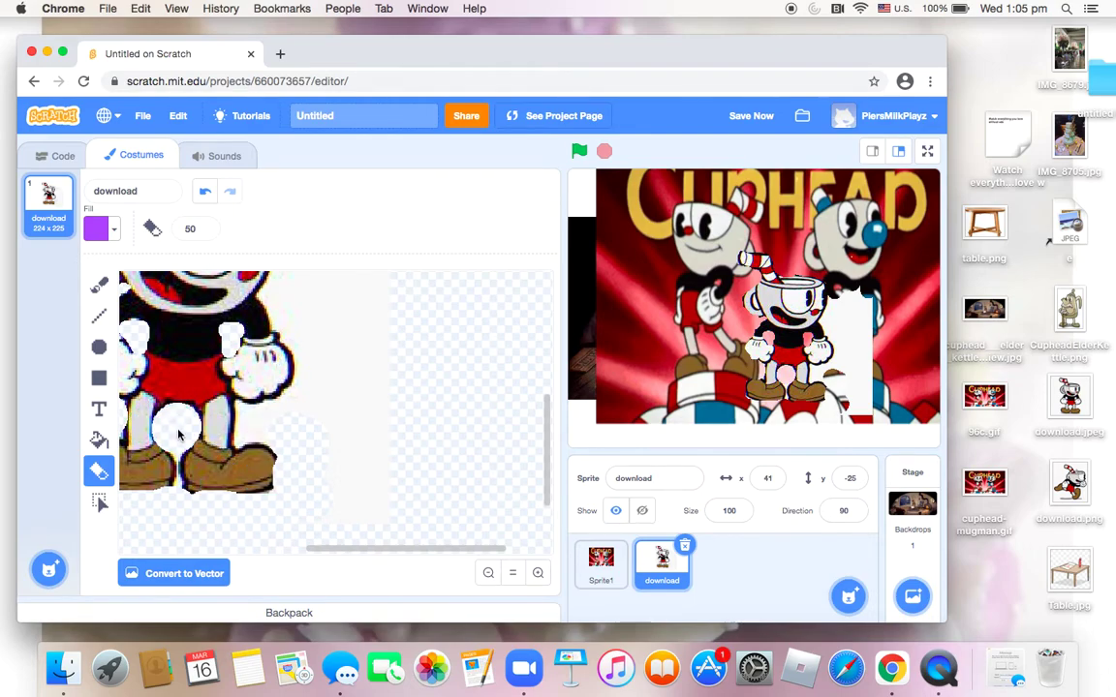
{"action": "left_click_drag", "start_coordinate": [183, 427], "coordinate": [179, 428]}
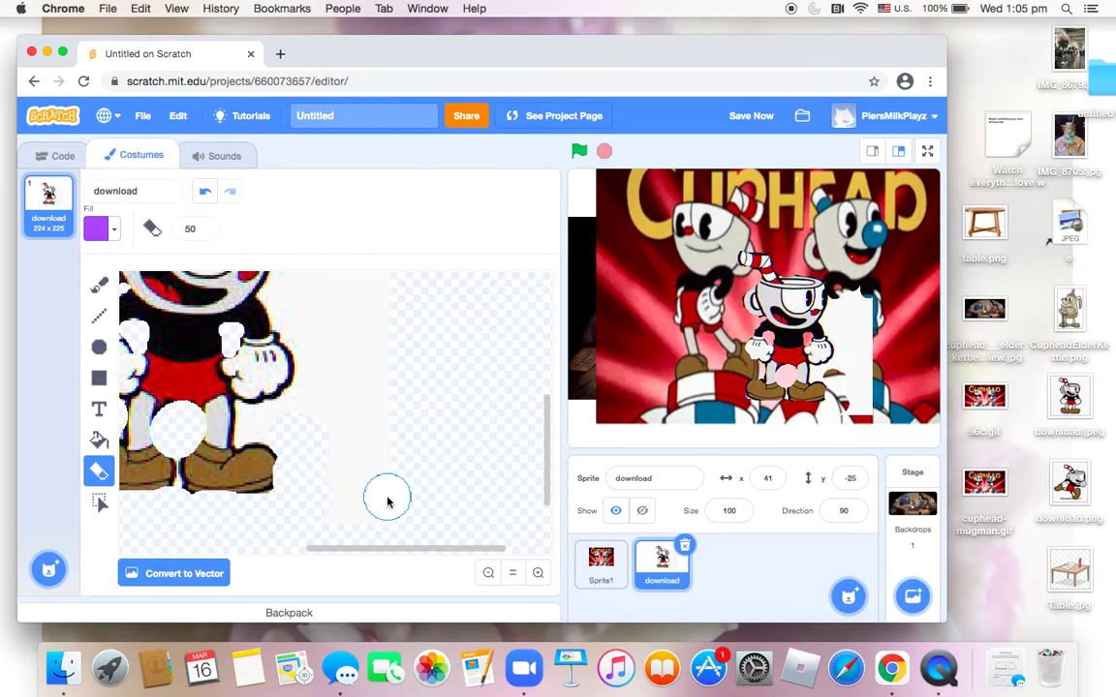
Erase the remaining white background to the right of the character, from the shoes up past the head.
{"action": "left_click_drag", "start_coordinate": [334, 423], "coordinate": [313, 423]}
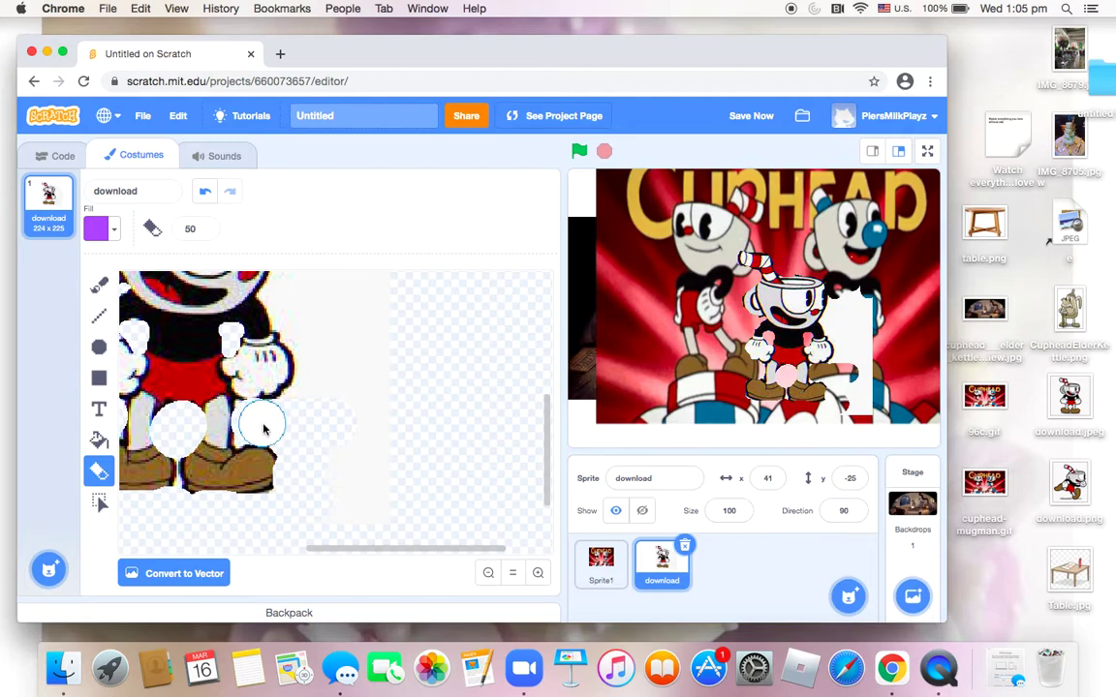
{"action": "mouse_move", "coordinate": [317, 425]}
{"action": "left_mouse_down"}
{"action": "mouse_move", "coordinate": [336, 319]}
{"action": "mouse_move", "coordinate": [345, 344]}
{"action": "left_mouse_up"}
{"action": "left_click_drag", "start_coordinate": [373, 430], "coordinate": [369, 430]}
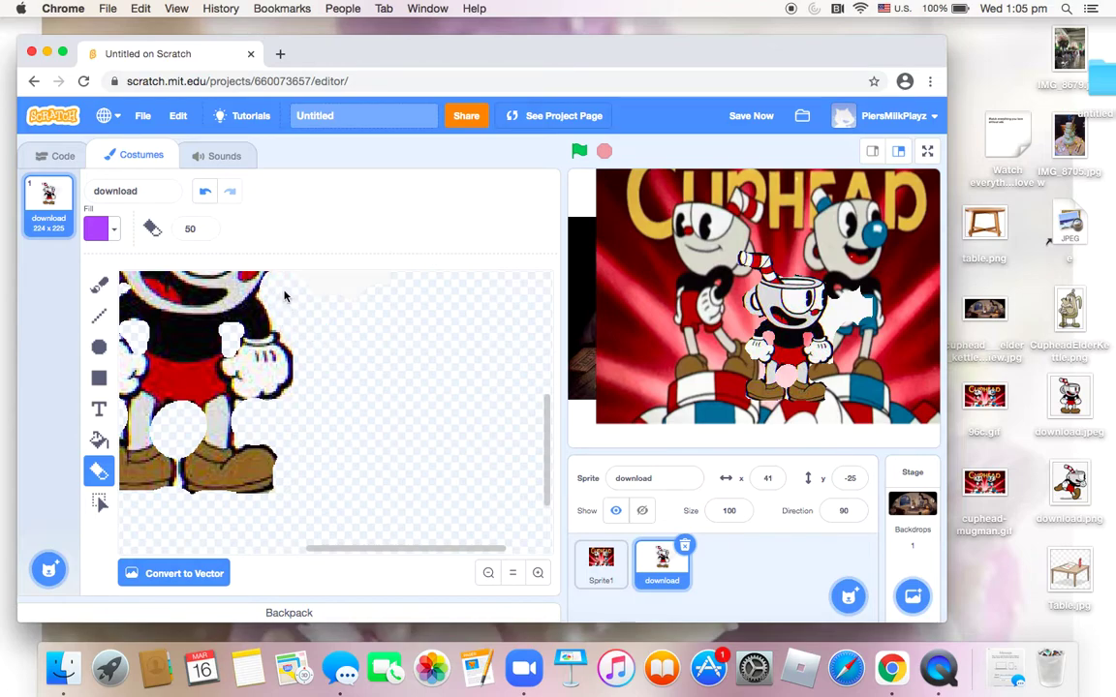
{"action": "scroll", "coordinate": [484, 446], "scroll_direction": "up", "scroll_amount": 3}
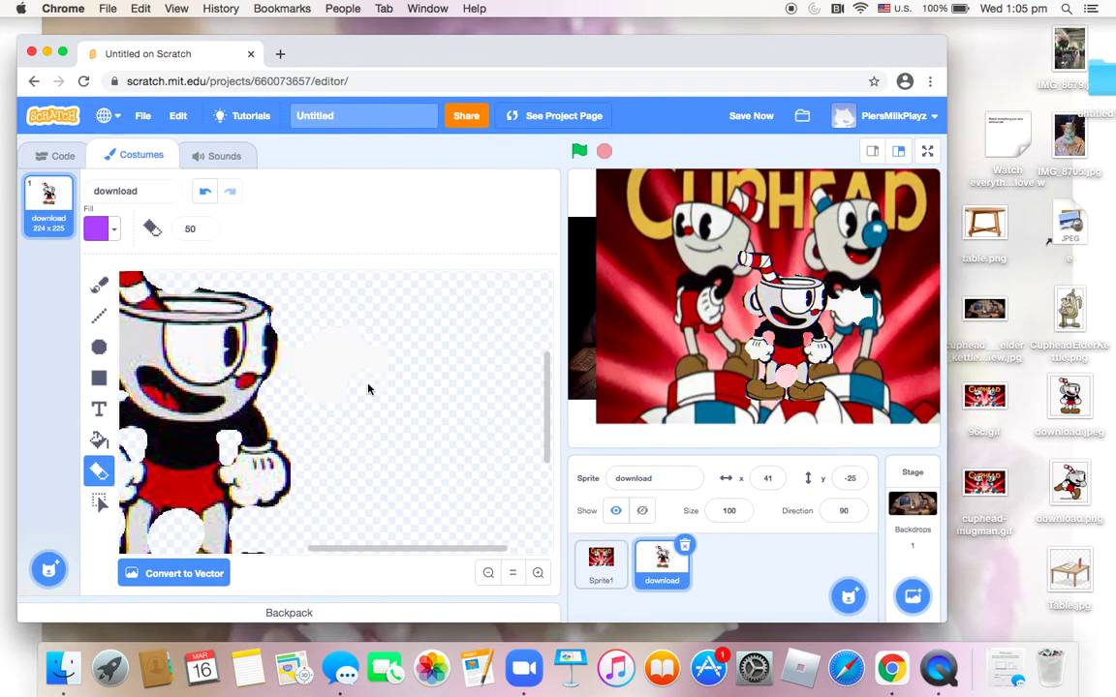
{"action": "mouse_move", "coordinate": [351, 401]}
{"action": "left_mouse_down"}
{"action": "mouse_move", "coordinate": [339, 375]}
{"action": "mouse_move", "coordinate": [293, 355]}
{"action": "left_mouse_up"}
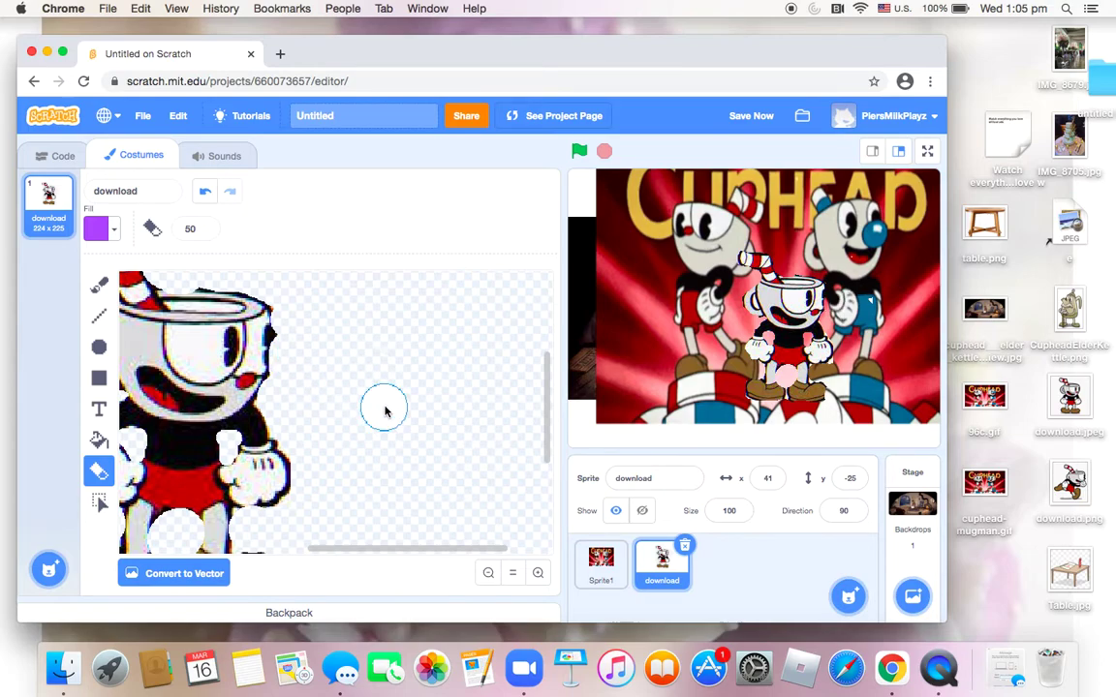
Examine the canvas around the character's outline for leftover white background.
{"action": "scroll", "coordinate": [545, 348], "scroll_direction": "right", "scroll_amount": 3}
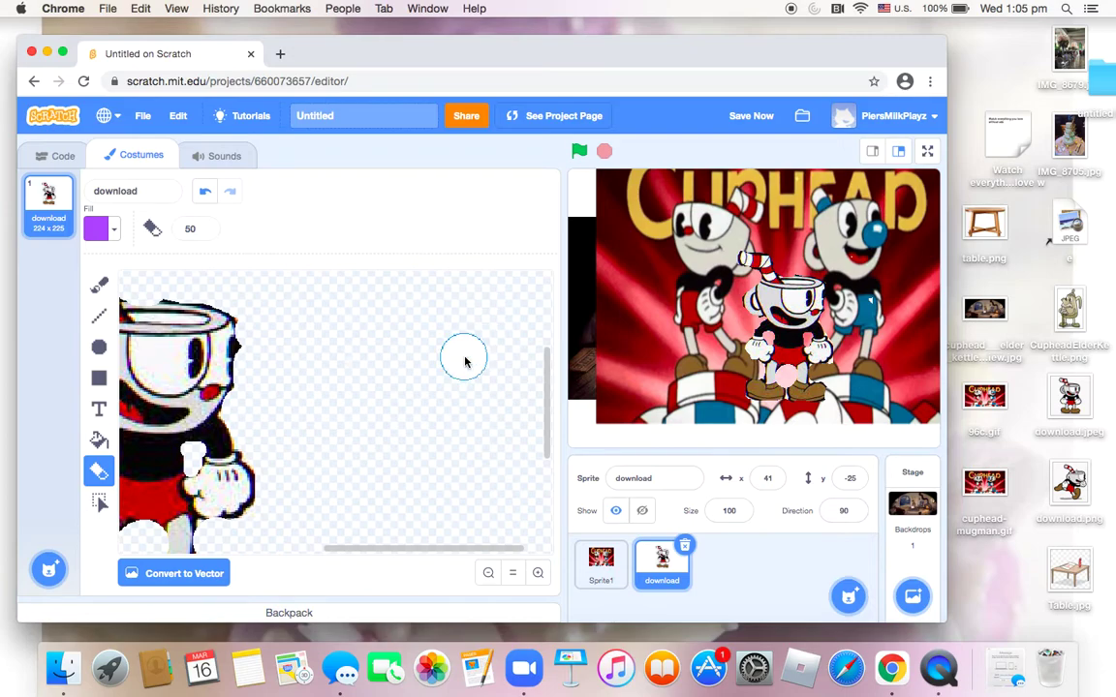
{"action": "scroll", "coordinate": [463, 357], "scroll_direction": "up", "scroll_amount": 4}
{"action": "scroll", "coordinate": [463, 357], "scroll_direction": "right", "scroll_amount": 2}
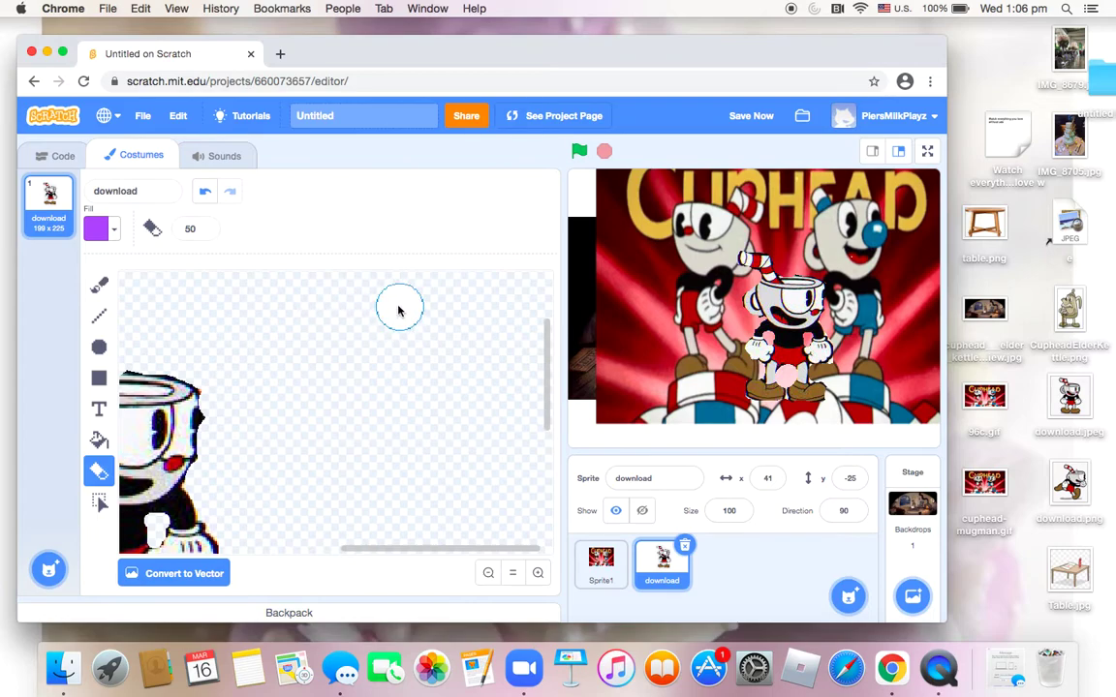
{"action": "scroll", "coordinate": [386, 304], "scroll_direction": "up", "scroll_amount": 3}
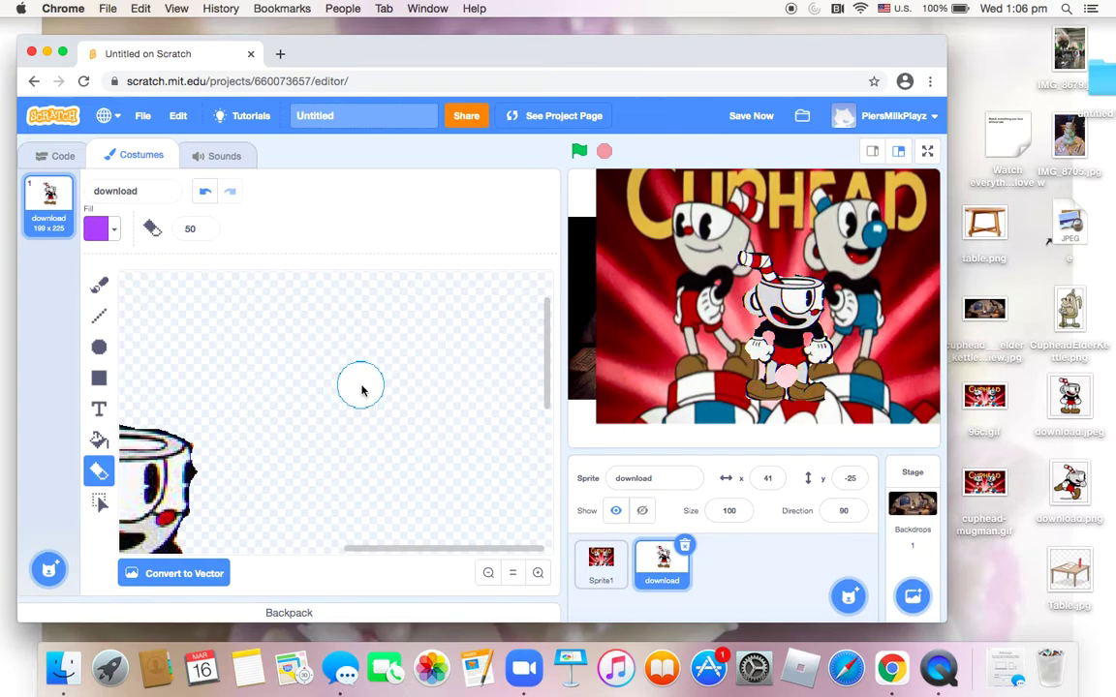
{"action": "scroll", "coordinate": [340, 421], "scroll_direction": "left", "scroll_amount": 5}
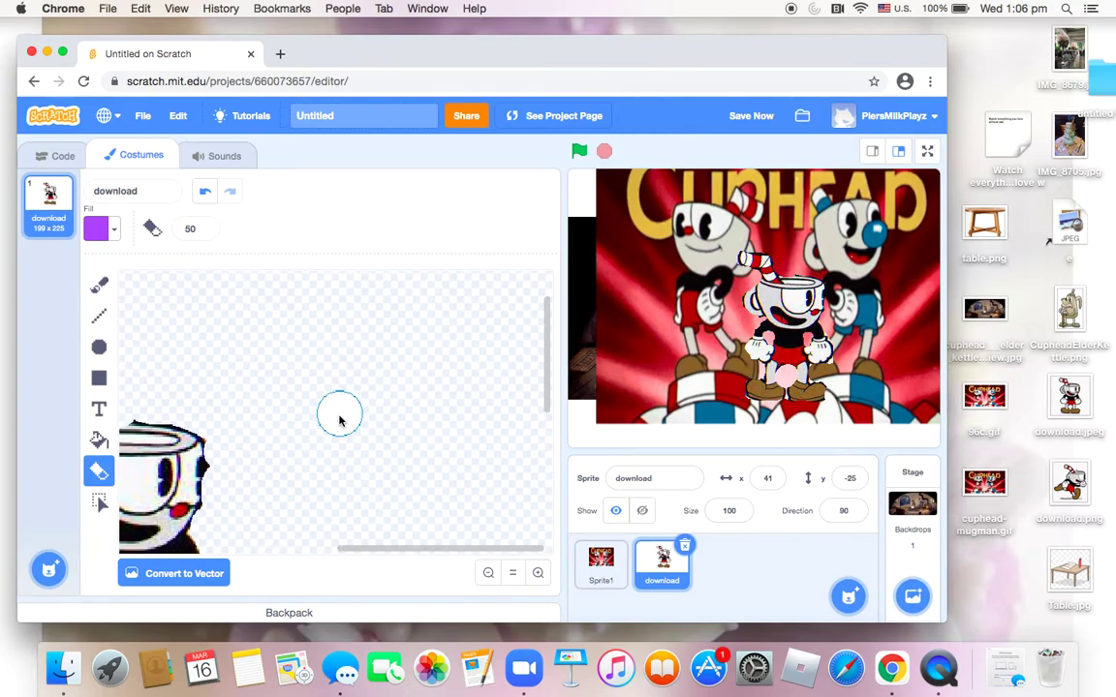
{"action": "scroll", "coordinate": [340, 421], "scroll_direction": "left", "scroll_amount": 5}
{"action": "scroll", "coordinate": [340, 422], "scroll_direction": "down", "scroll_amount": 3}
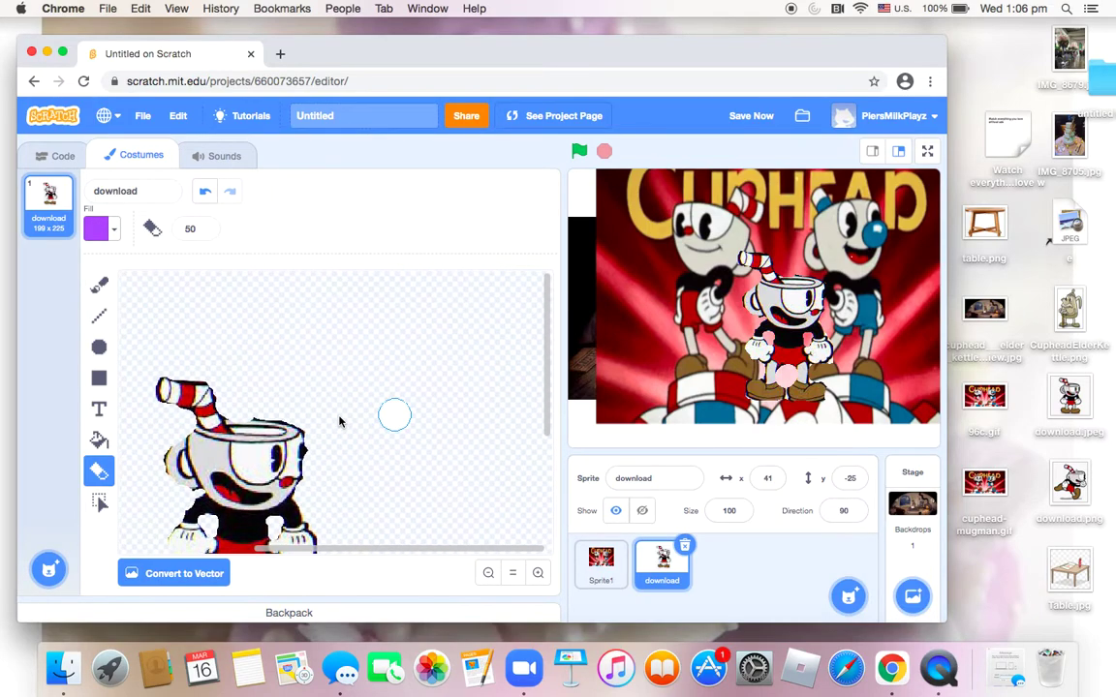
{"action": "scroll", "coordinate": [340, 422], "scroll_direction": "down", "scroll_amount": 3}
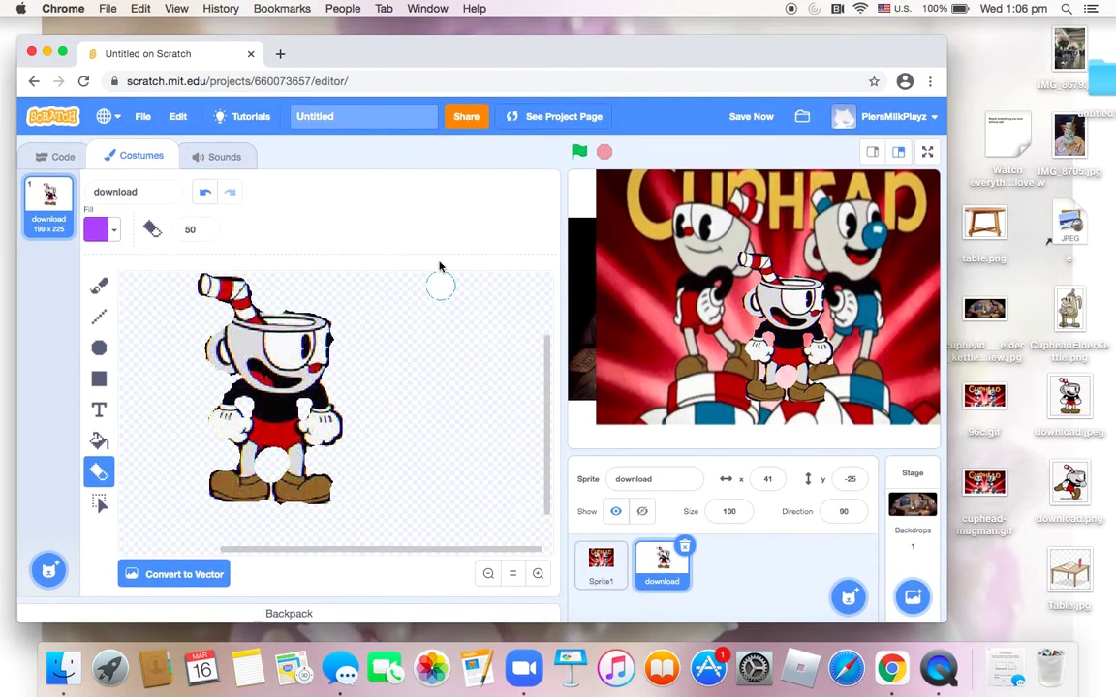
{"action": "scroll", "coordinate": [418, 324], "scroll_direction": "up", "scroll_amount": 5}
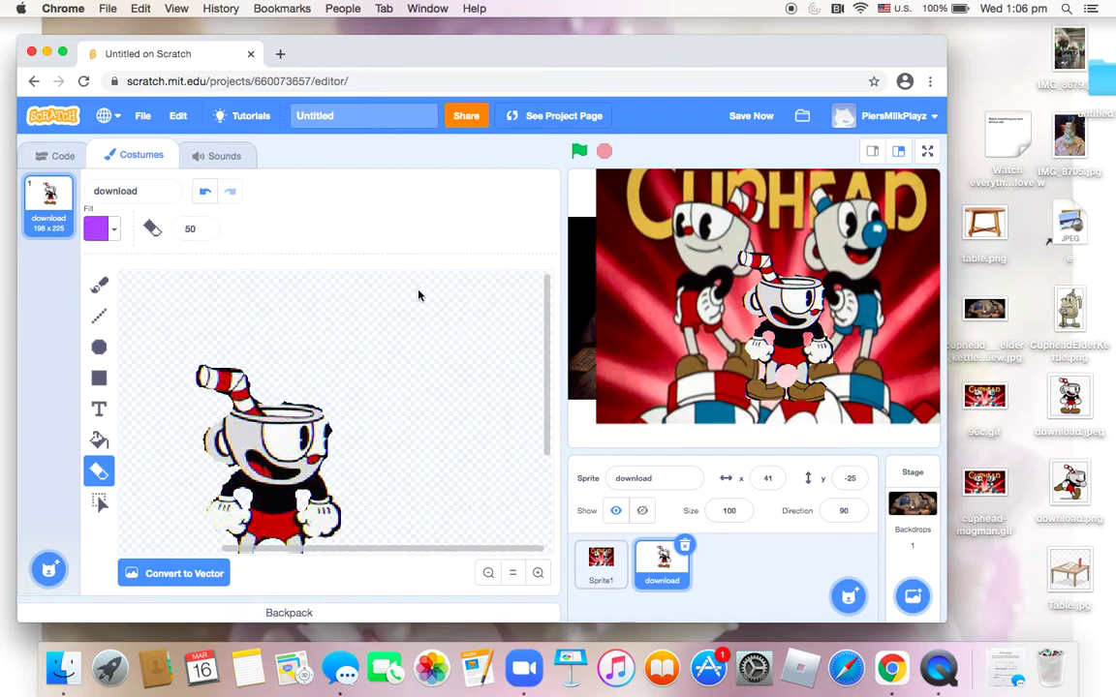
{"action": "scroll", "coordinate": [438, 369], "scroll_direction": "down", "scroll_amount": 1}
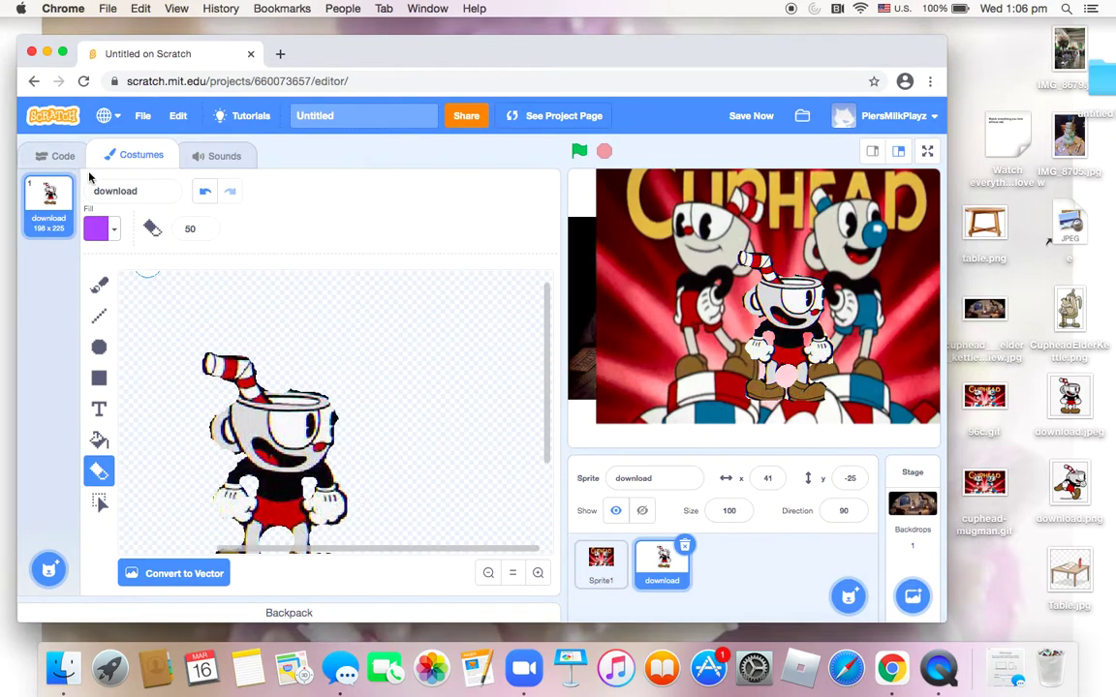
Rename the costume as Cuphead.
{"action": "left_click", "coordinate": [143, 192]}
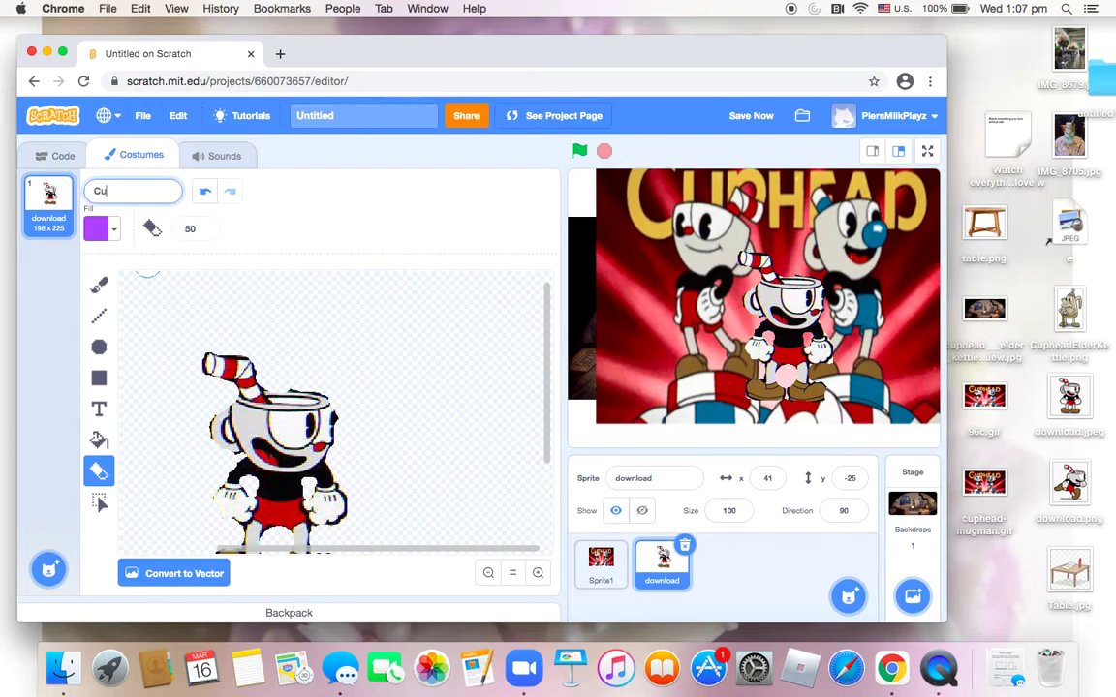
{"action": "type", "text": "Cuphead"}
{"action": "key", "text": "Return"}
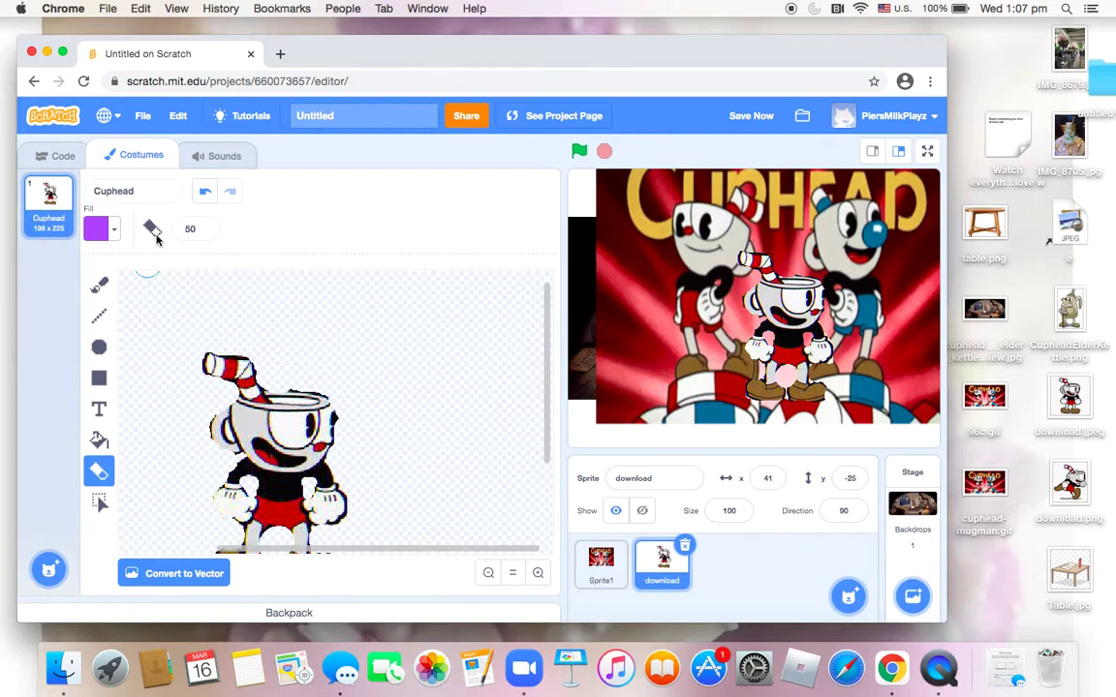
{"action": "scroll", "coordinate": [219, 300], "scroll_direction": "down", "scroll_amount": 3}
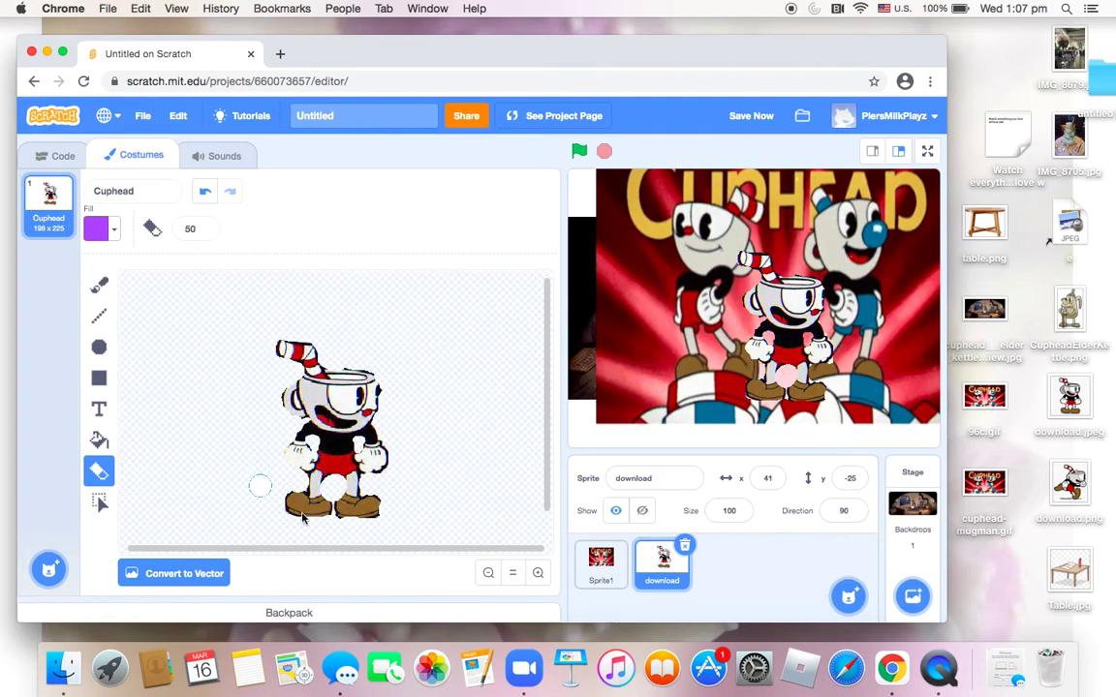
{"action": "key", "text": "super+z"}
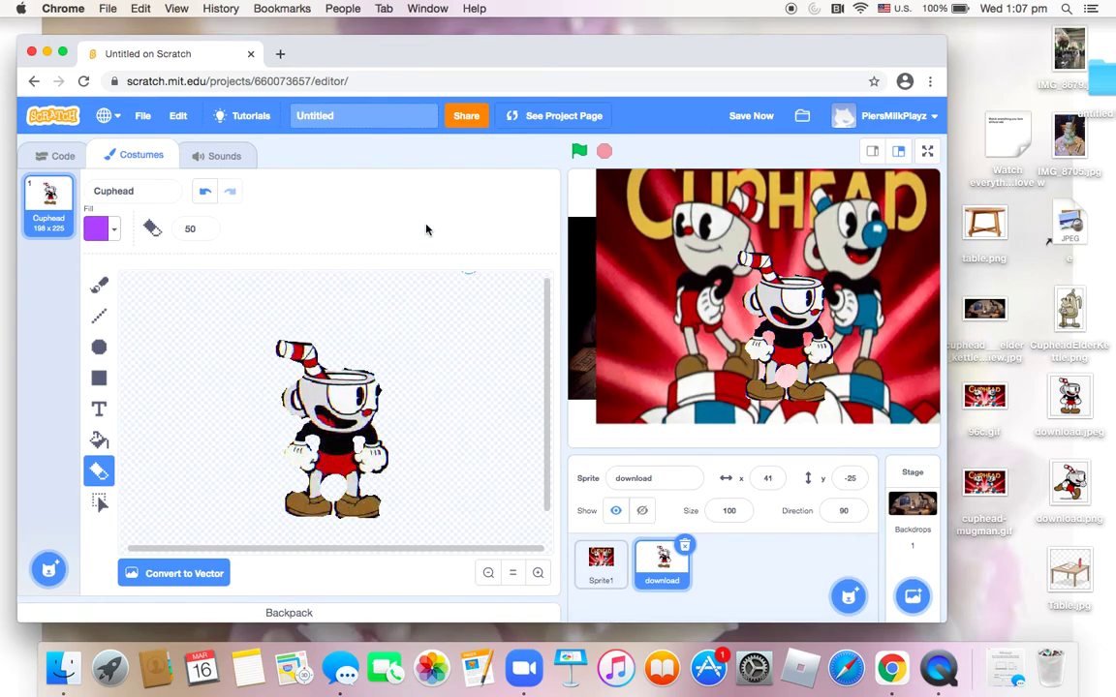